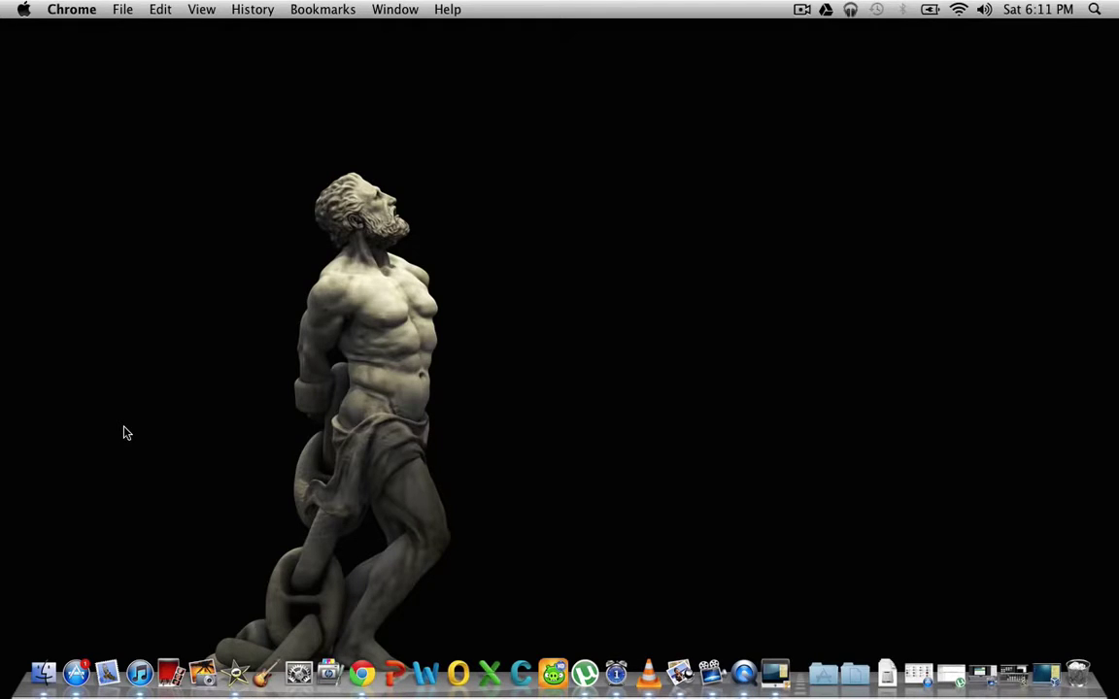
Step: Search the system for "print", open the Print & Fax preferences and start adding a new printer
key("super+space")
type("print")
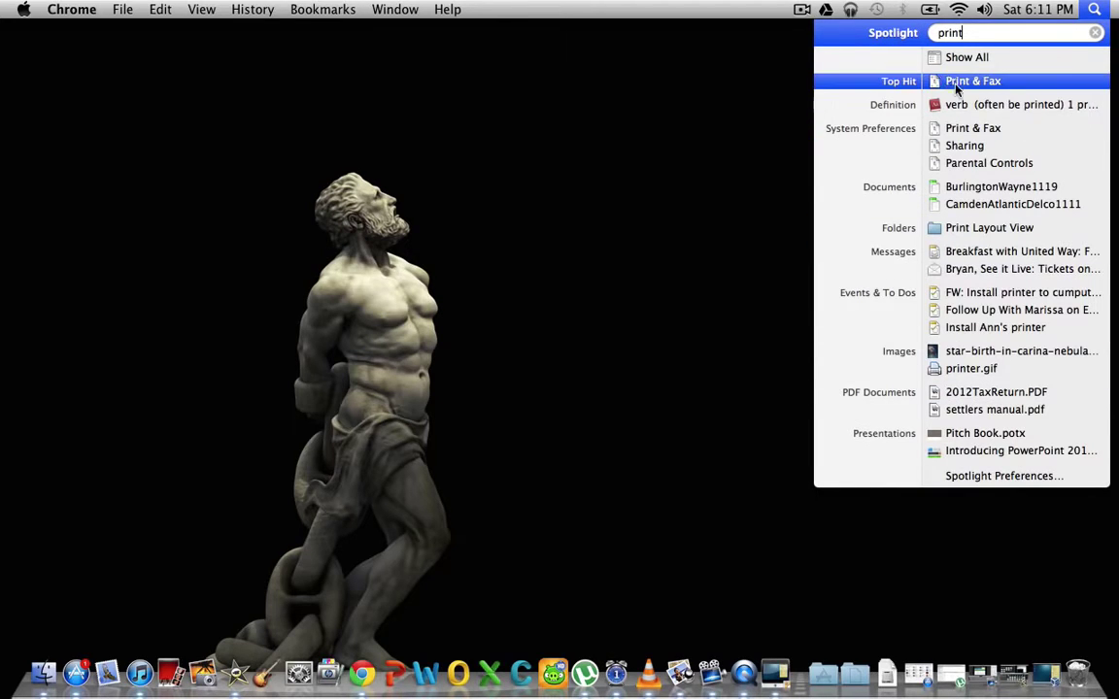
left_click(969, 81)
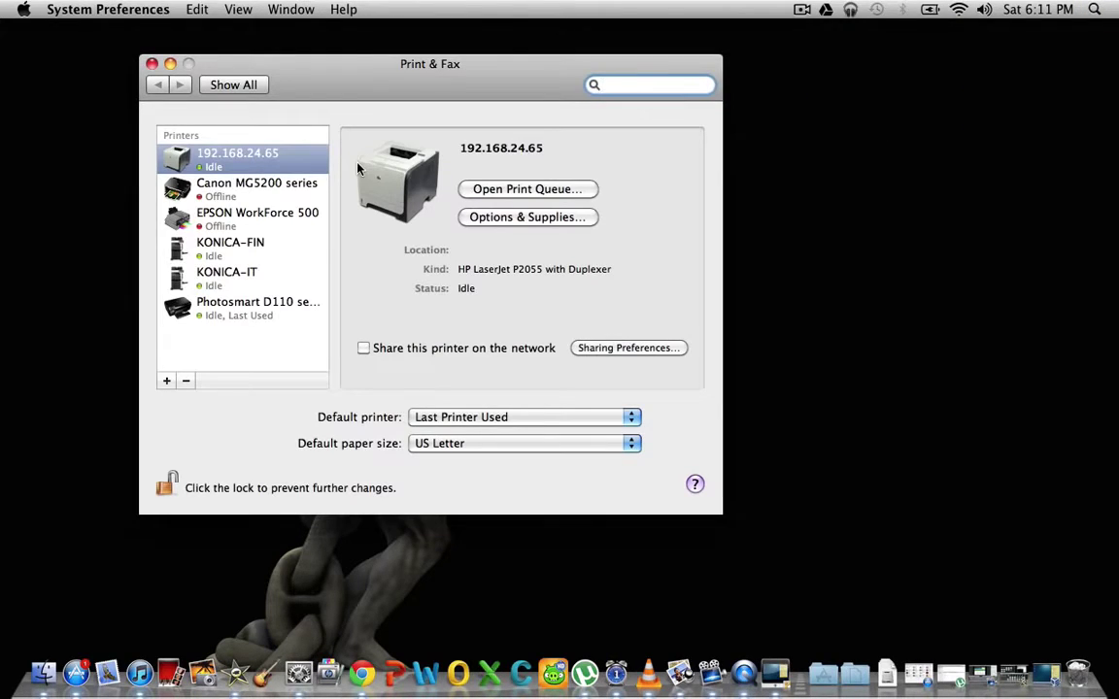
mouse_move(344, 57)
left_mouse_down()
mouse_move(310, 80)
mouse_move(346, 68)
left_mouse_up()
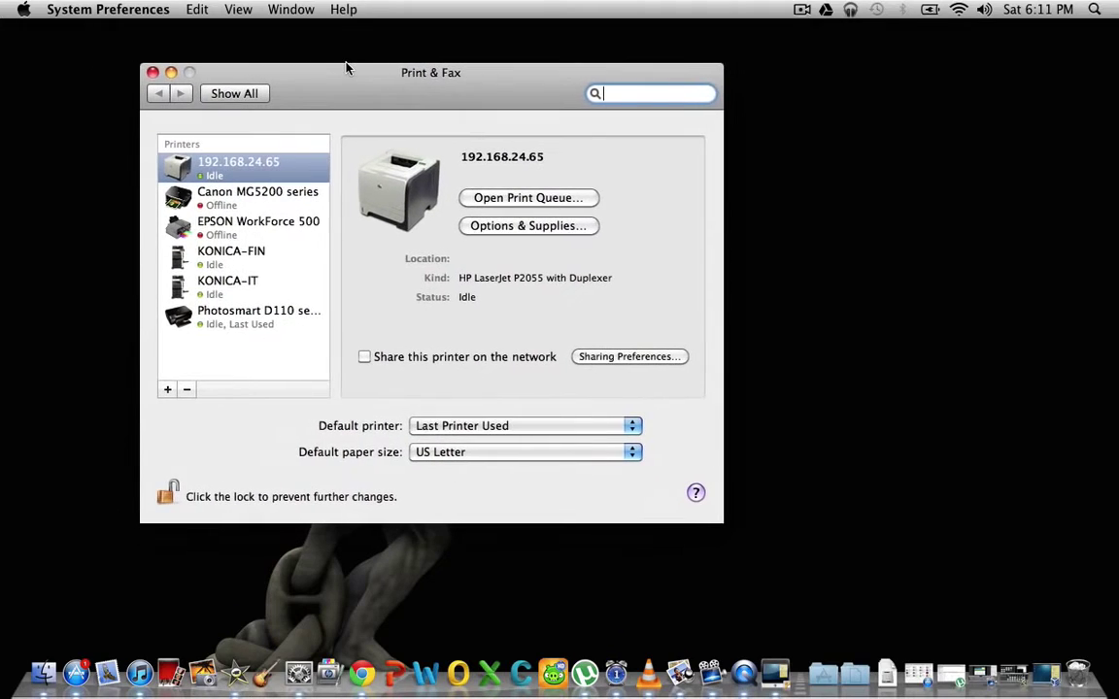
left_click(168, 392)
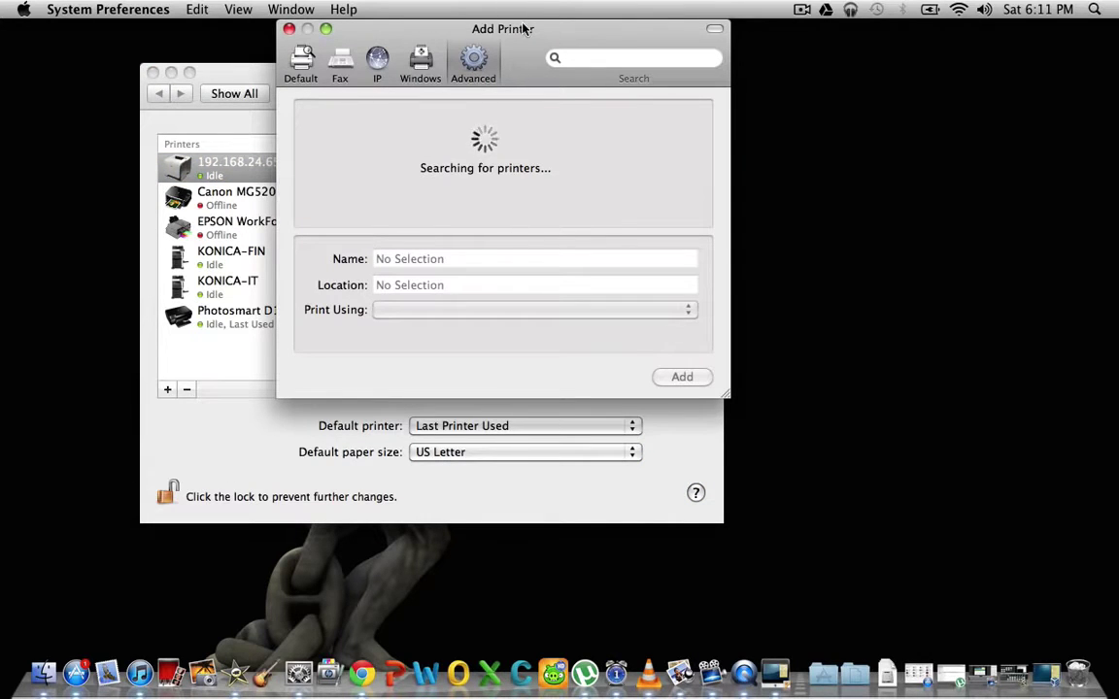
left_click_drag(525, 29, 515, 55)
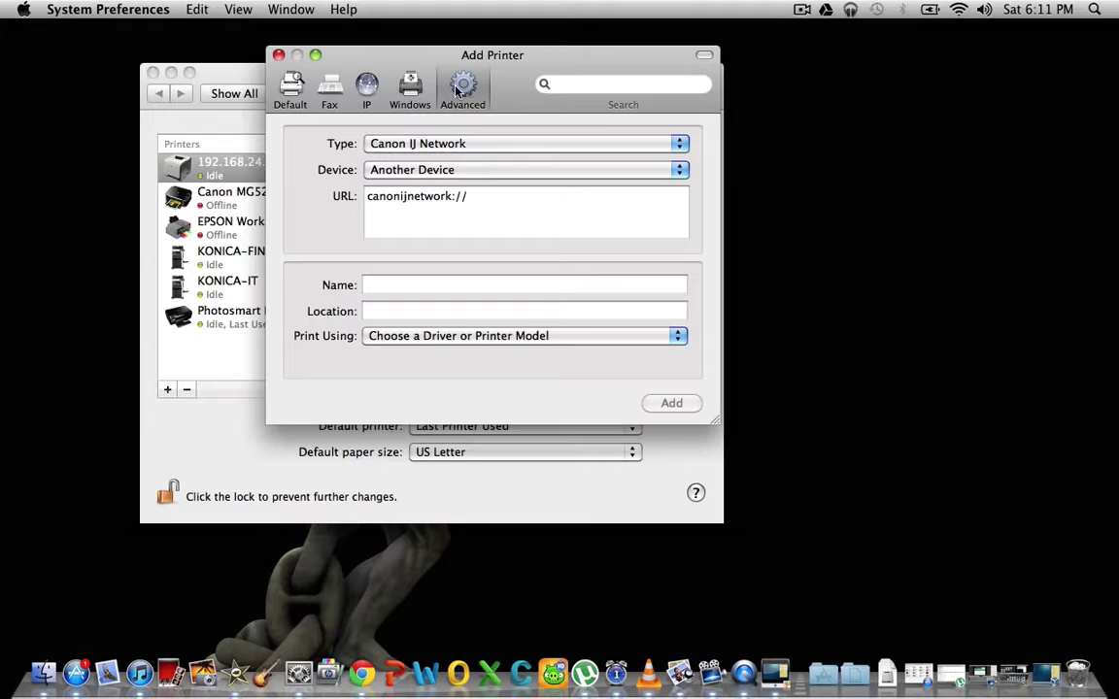
Step: Look for the Advanced item in the Add Printer toolbar customization, and return to the advanced printer setup
right_click(514, 99)
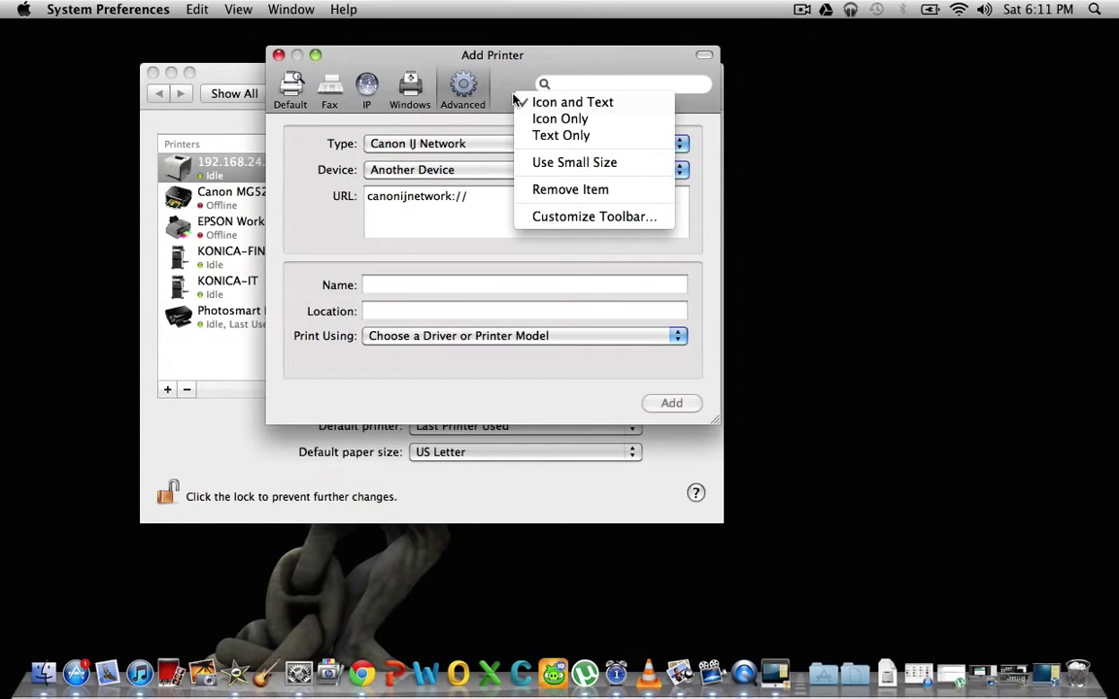
left_click(561, 220)
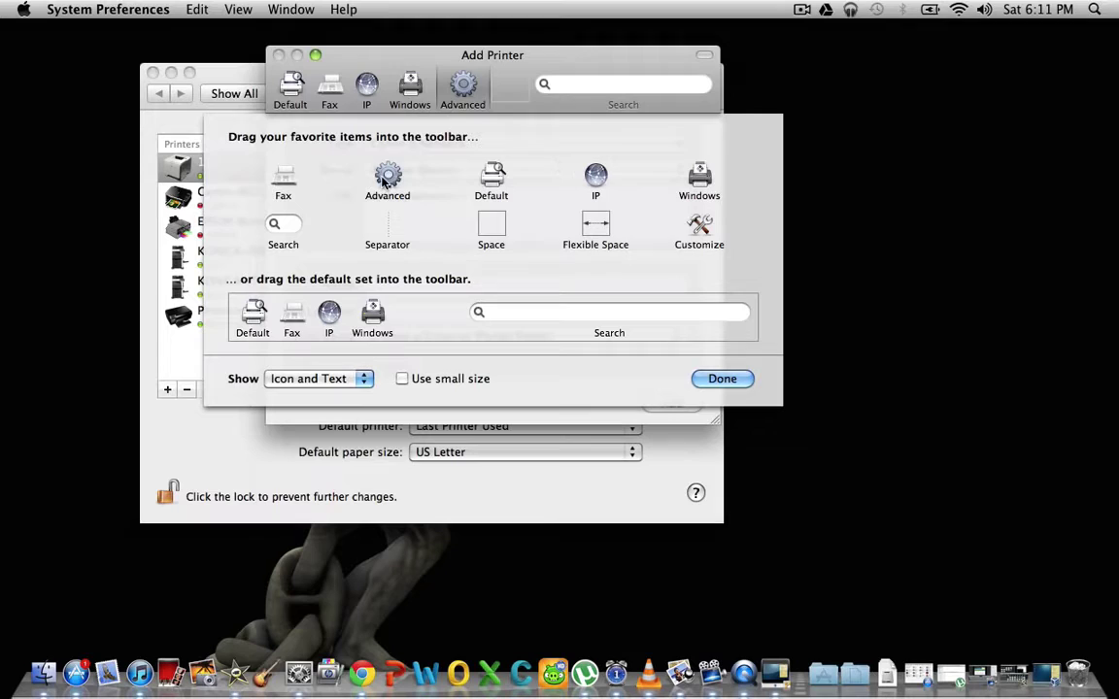
left_click_drag(384, 183, 425, 198)
left_click(722, 379)
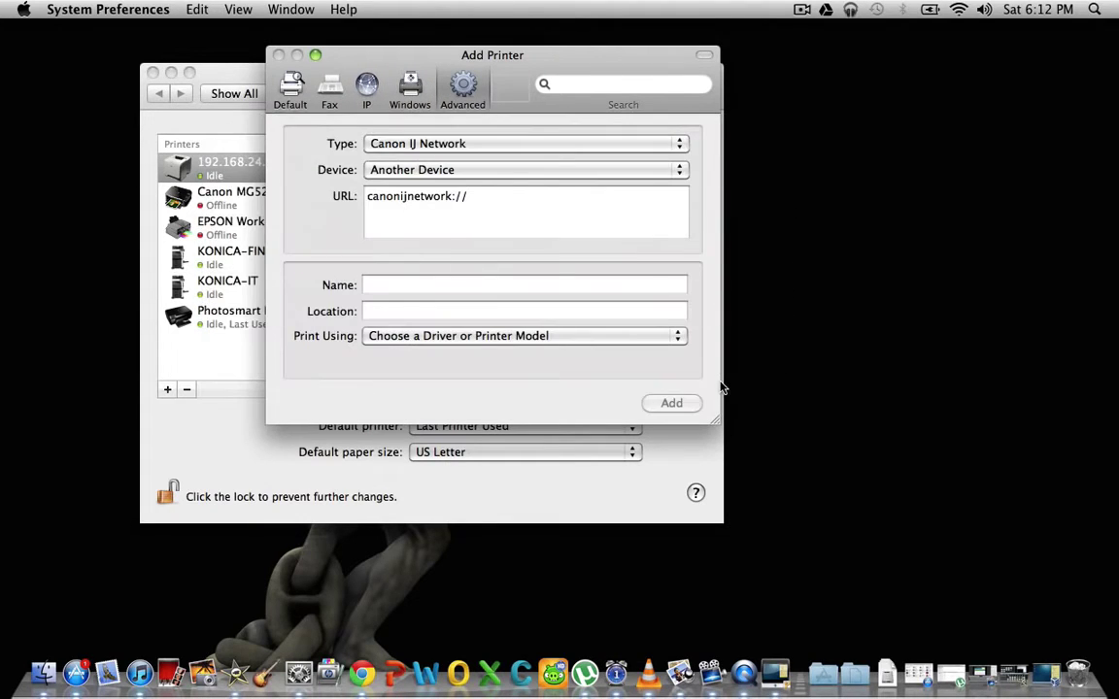
left_click(467, 85)
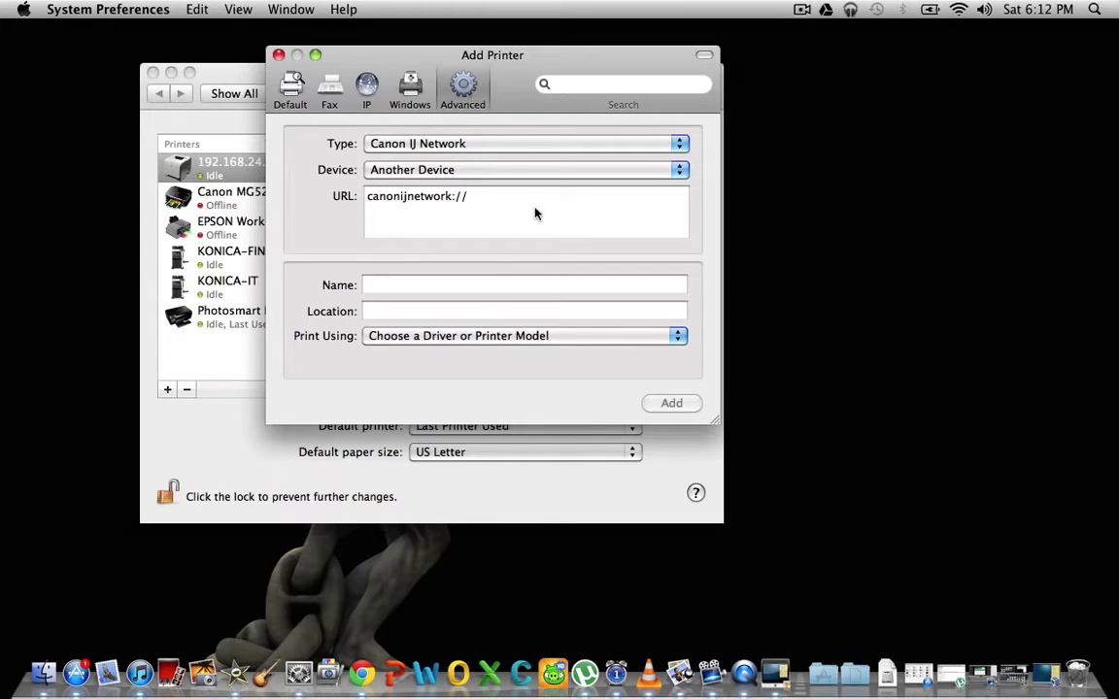
Step: Set the new printer's connection type to Windows and its device to Another Device
left_click(476, 142)
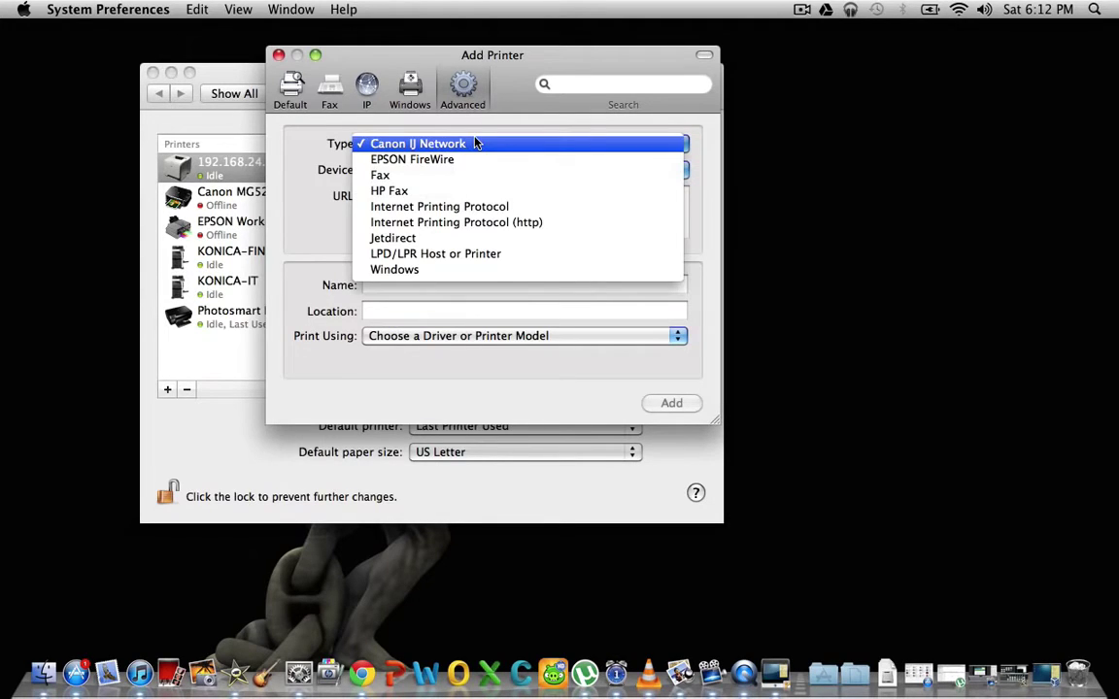
left_click(399, 270)
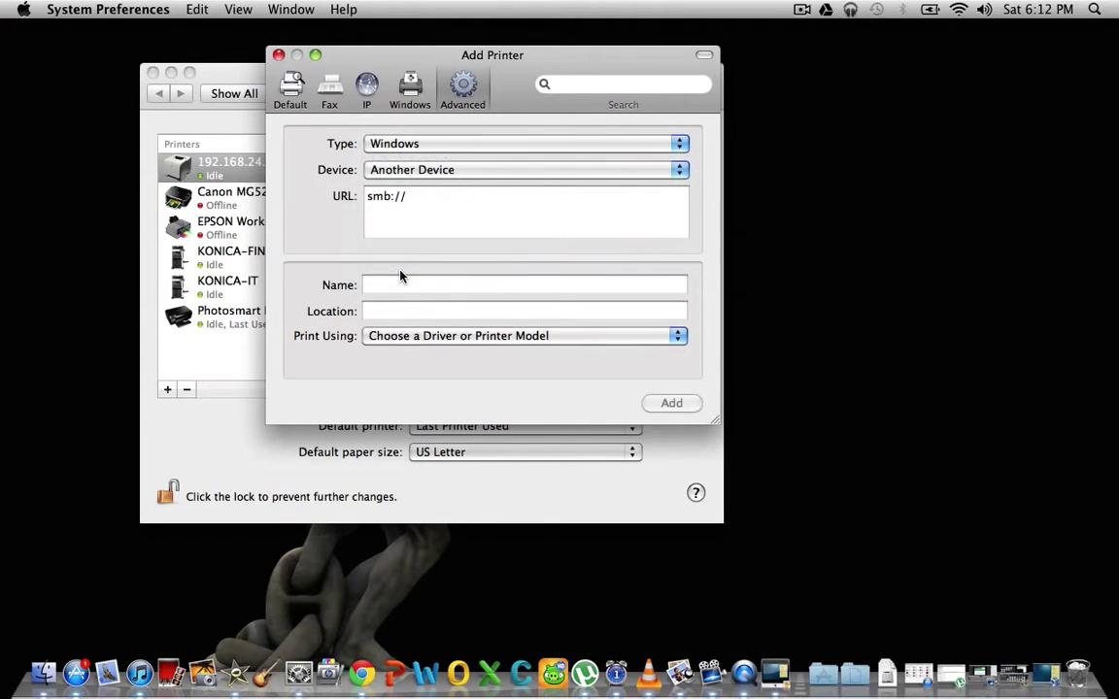
left_click(449, 171)
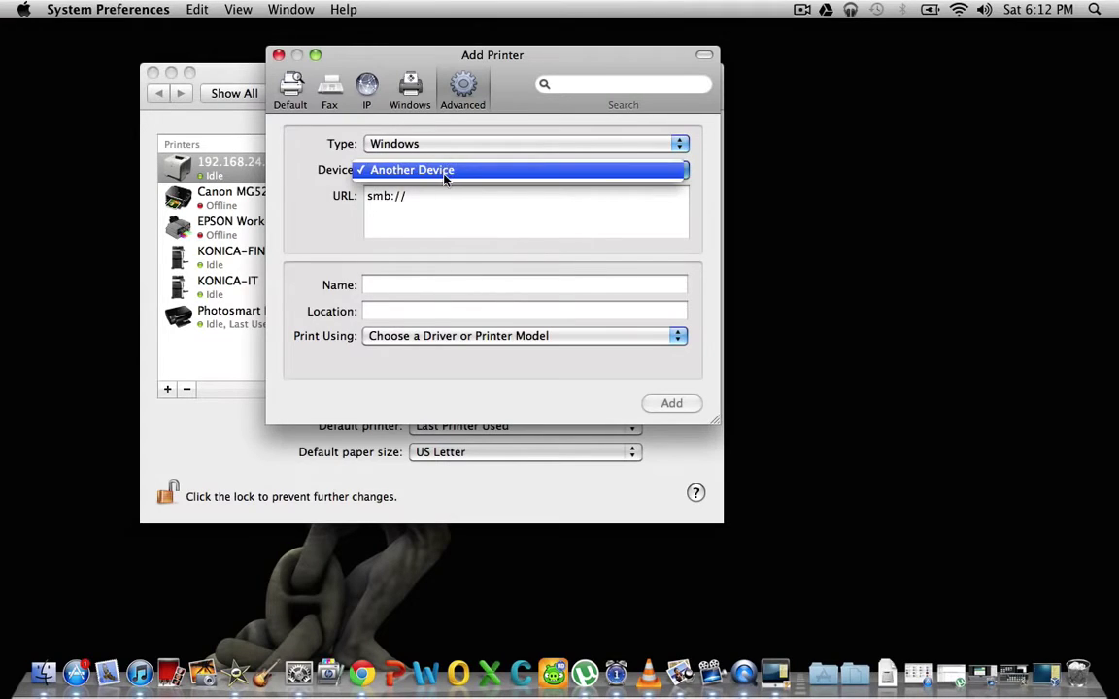
left_click(445, 174)
Step: Complete the printer's URL as smb://192.168.23.2/fakeprinter
left_click(417, 195)
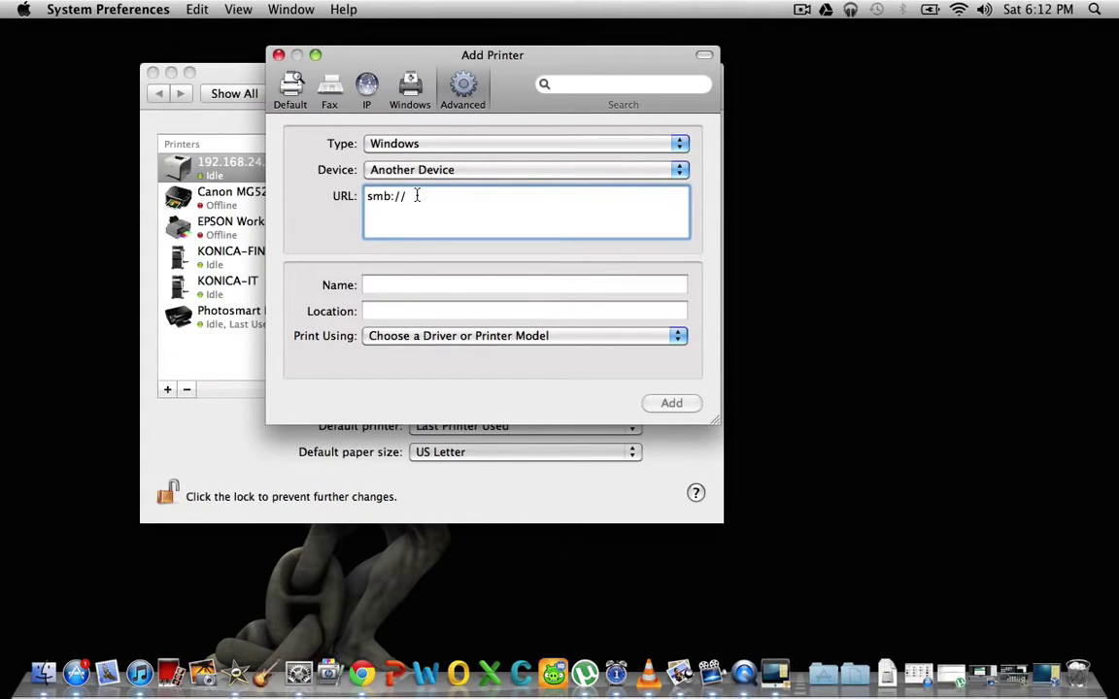
type("192.168.23.")
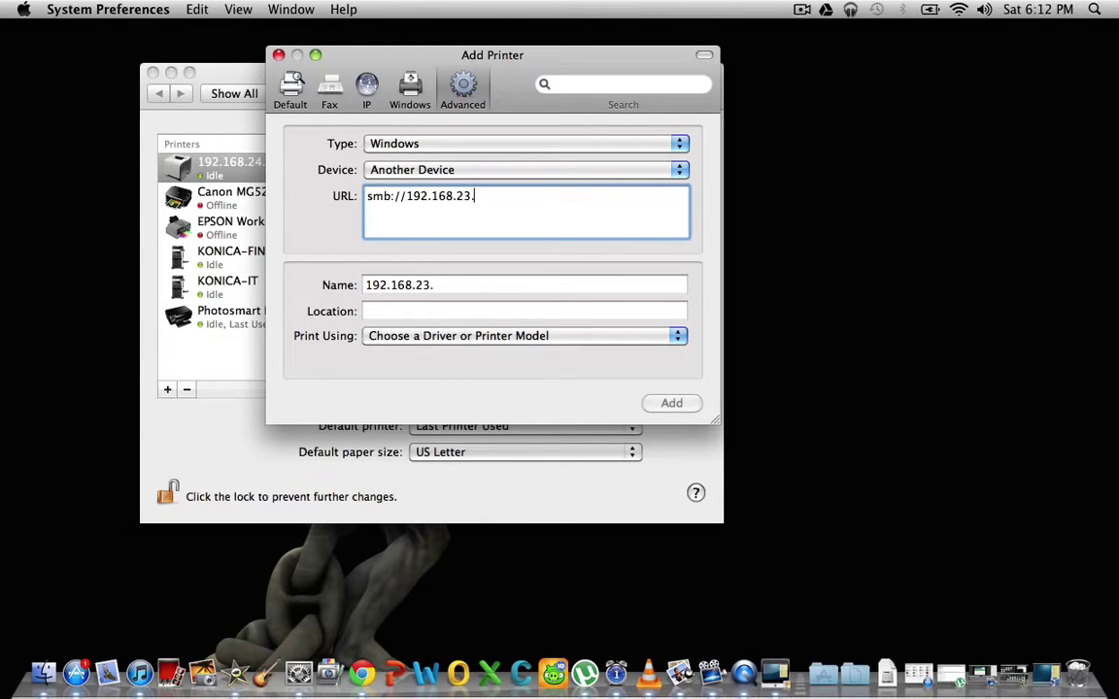
type("2/fakeprinter")
Step: Replace the automatically filled printer name with "fake printer"
left_click(440, 284)
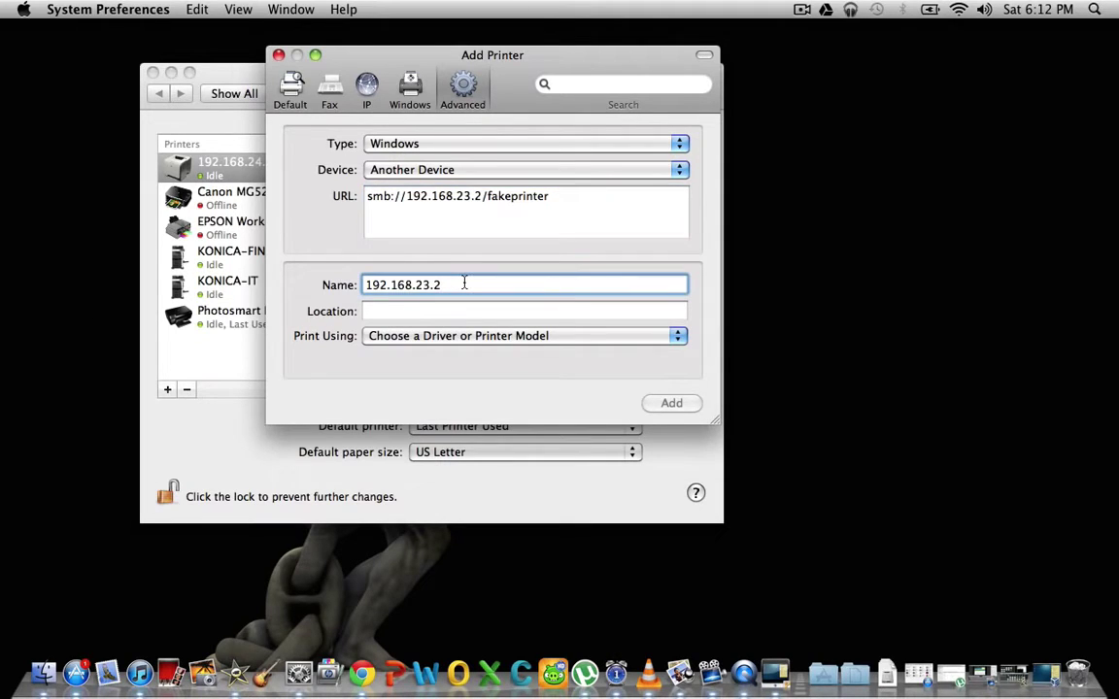
key("BackSpace")
key("BackSpace")
key("BackSpace")
key("BackSpace")
key("BackSpace")
key("BackSpace")
key("BackSpace")
key("BackSpace")
key("BackSpace")
key("BackSpace")
key("BackSpace")
key("BackSpace")
type("fake printer")
Step: Choose Select Printer Software as the driver source for the new printer and browse the available printer software
left_click(463, 338)
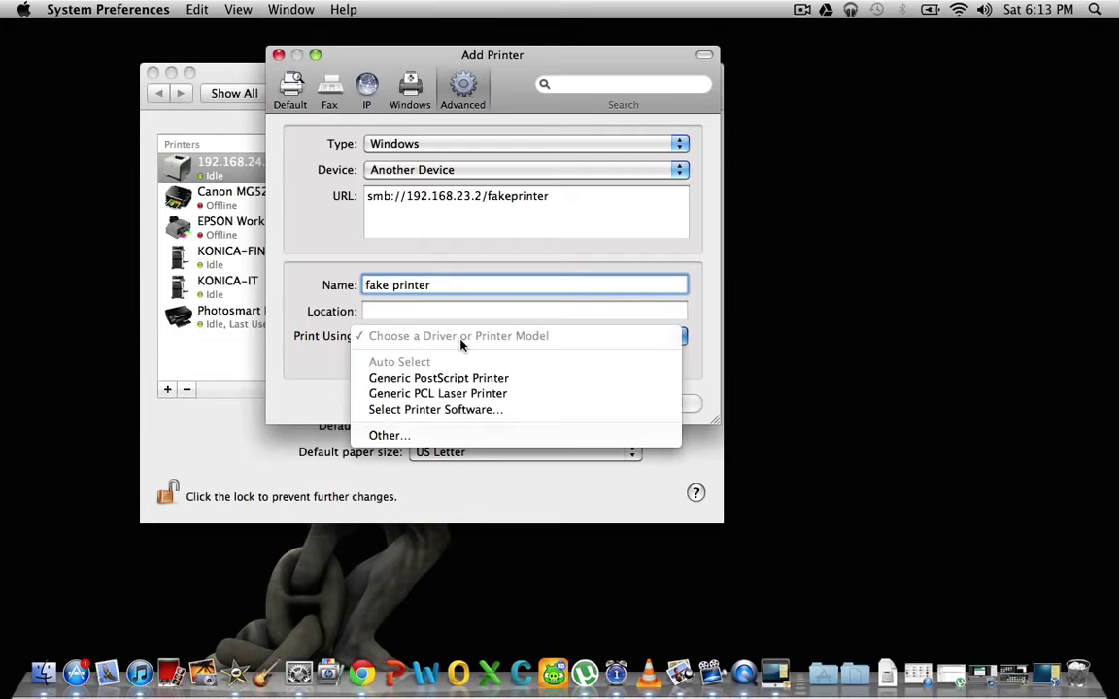
left_click(472, 410)
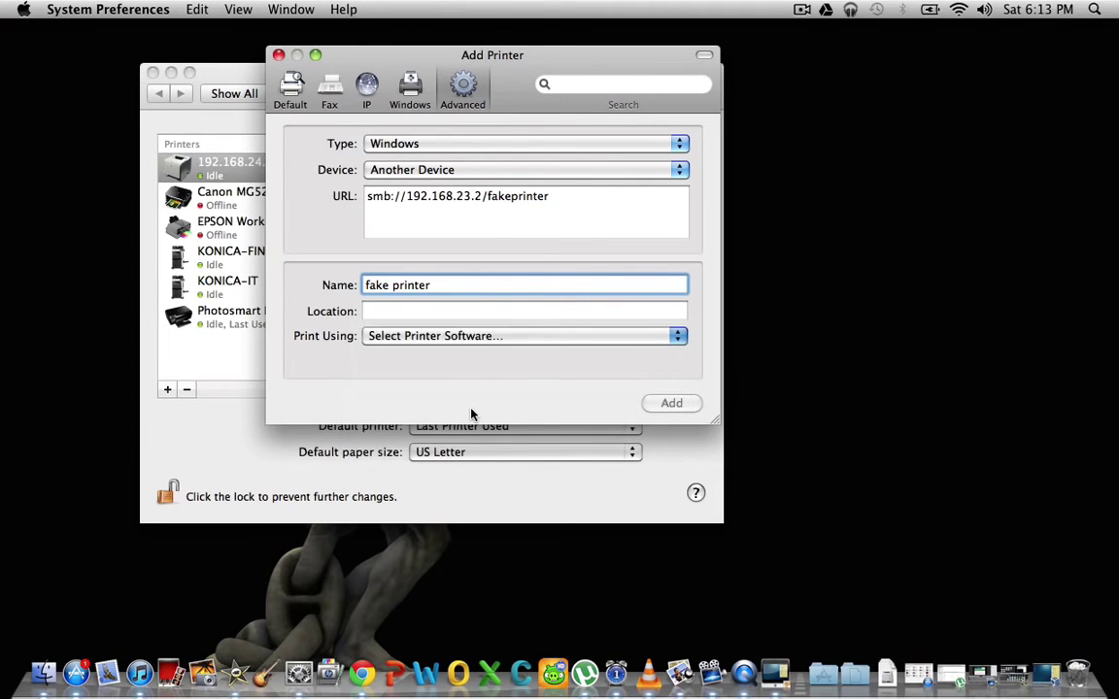
scroll(607, 258, "down", 10)
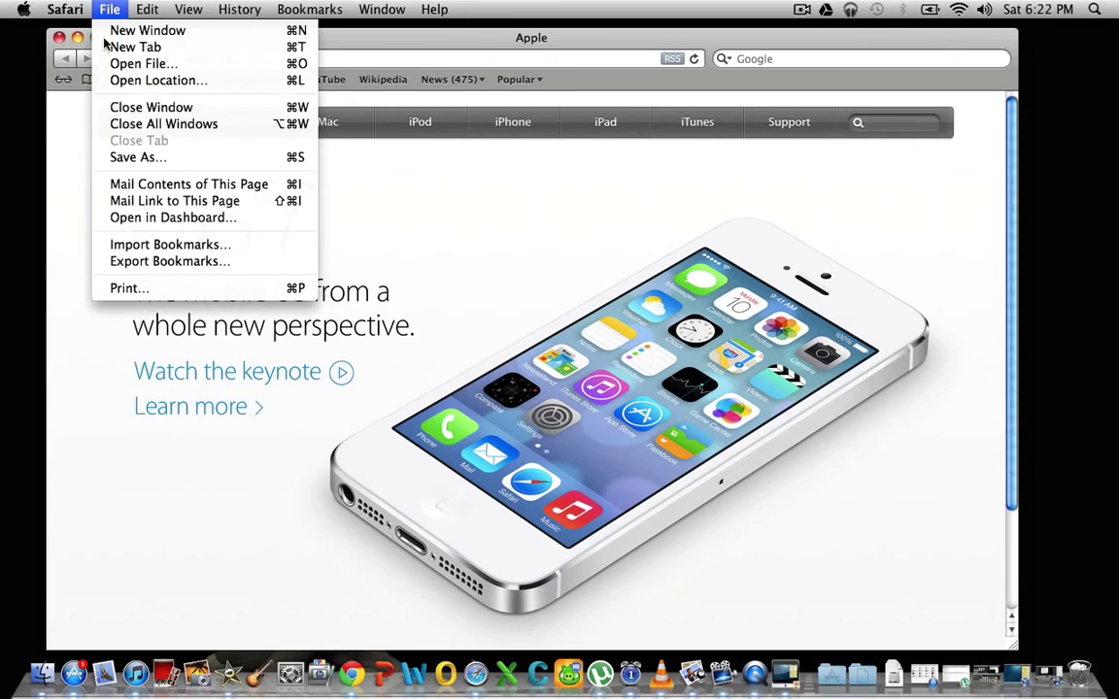
Step: Switch to Safari and open the print dialog for the Apple home page
left_click(146, 288)
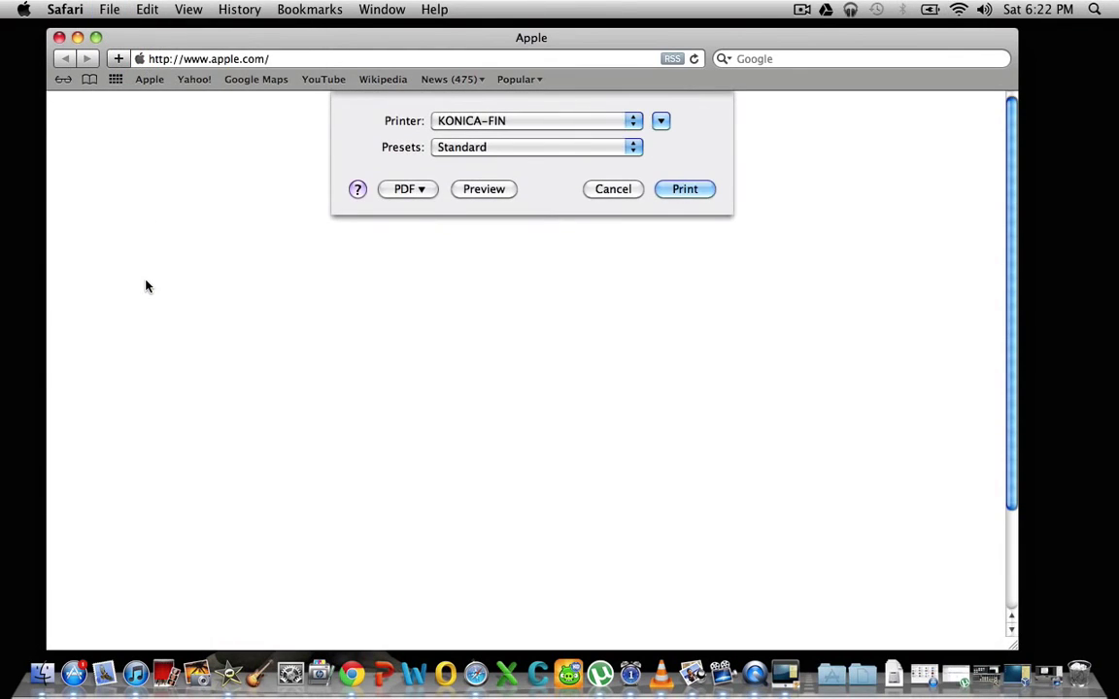